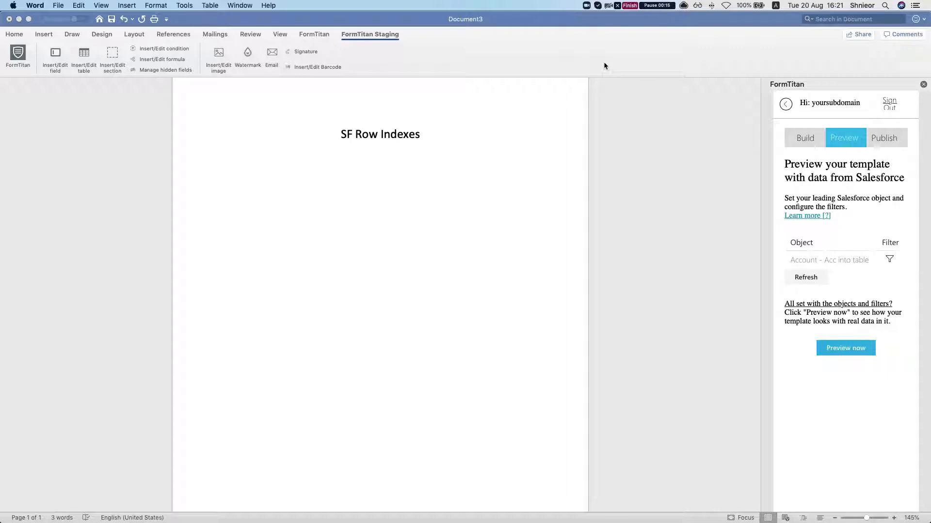
Start a FormTitan table below the document title, based on the Account object with the comment "accs".
{"action": "left_click", "coordinate": [450, 193]}
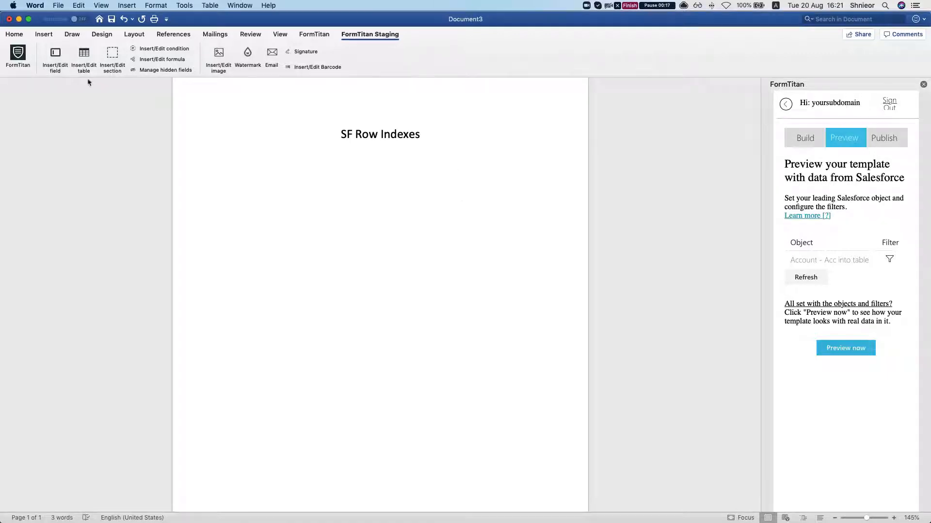
{"action": "left_click", "coordinate": [59, 56]}
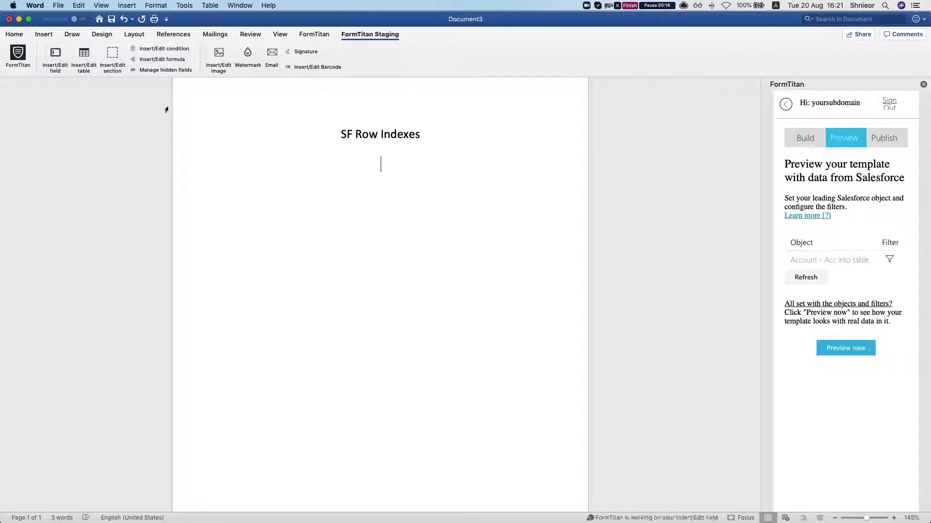
{"action": "left_click", "coordinate": [318, 79]}
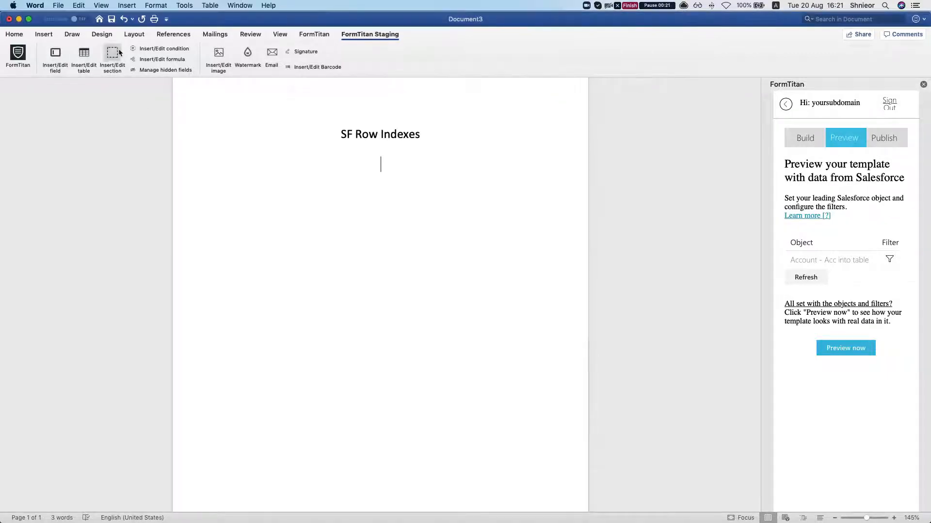
{"action": "left_click", "coordinate": [84, 53]}
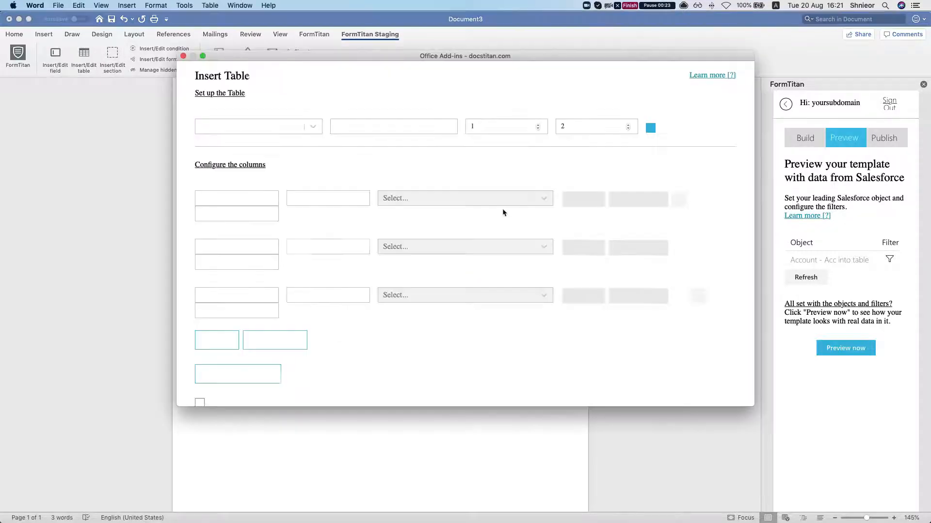
{"action": "scroll", "coordinate": [318, 266], "scroll_direction": "down", "scroll_amount": 1}
{"action": "scroll", "coordinate": [318, 266], "scroll_direction": "up", "scroll_amount": 1}
{"action": "left_click", "coordinate": [281, 131]}
{"action": "type", "text": "acc"}
{"action": "left_click", "coordinate": [242, 167]}
{"action": "left_click", "coordinate": [431, 127]}
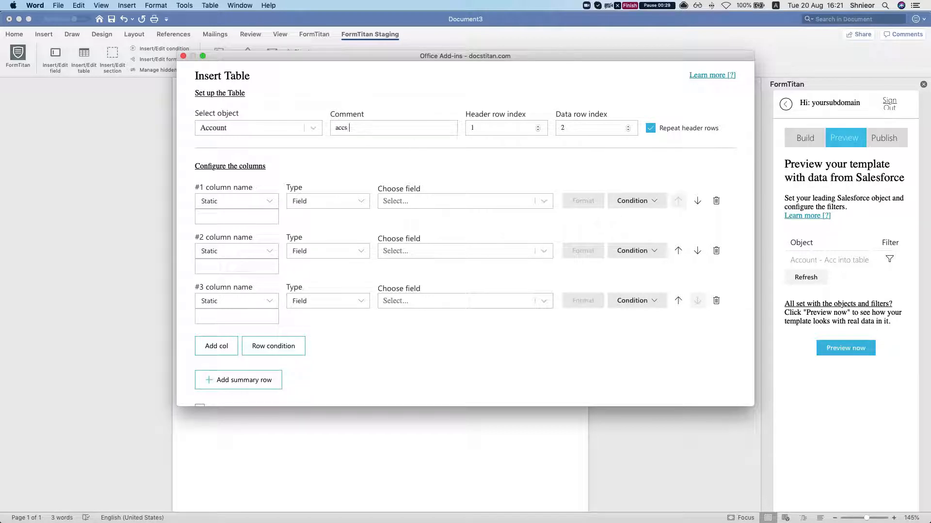
Name the first table column "Name" and map it to the Account Name field.
{"action": "left_click", "coordinate": [277, 214]}
{"action": "type", "text": "Name"}
{"action": "left_click", "coordinate": [488, 206]}
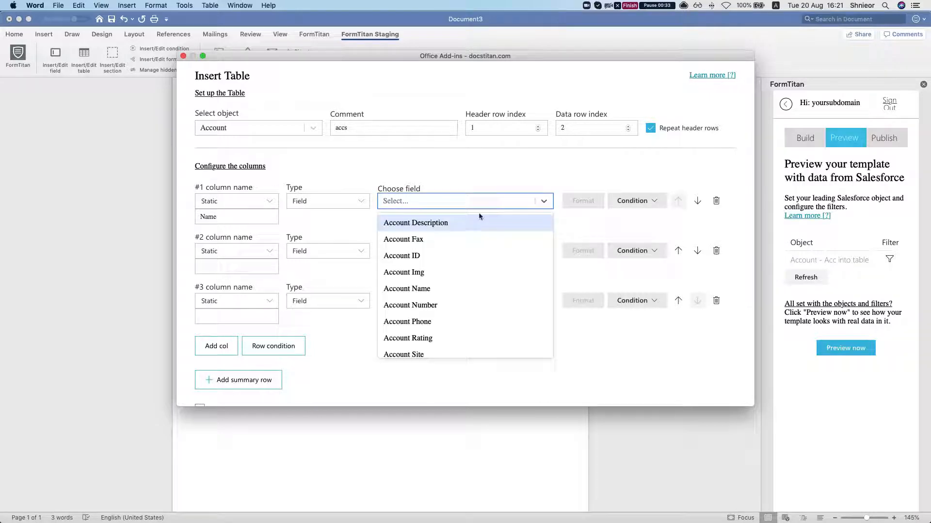
{"action": "type", "text": "na"}
{"action": "key", "text": "Return"}
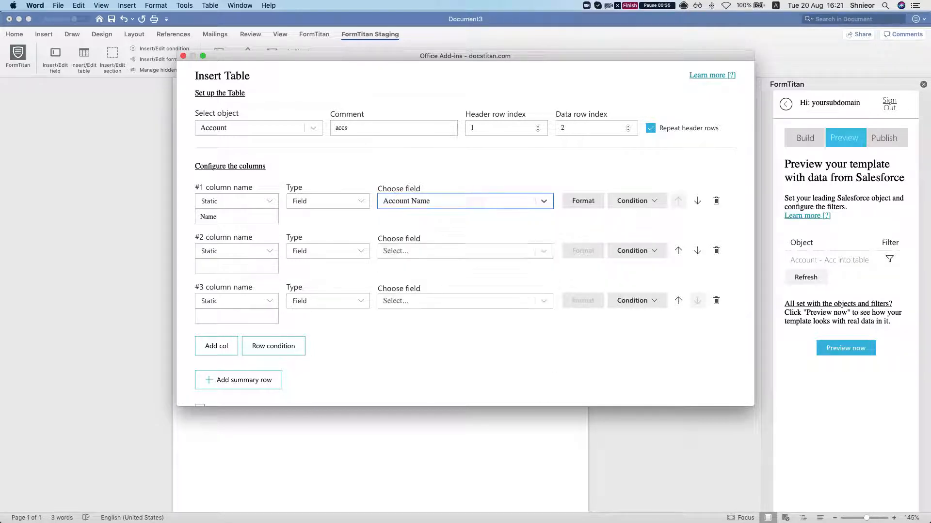
Name the second table column "type" and map it to the Account Type field.
{"action": "left_click", "coordinate": [206, 267]}
{"action": "type", "text": "type"}
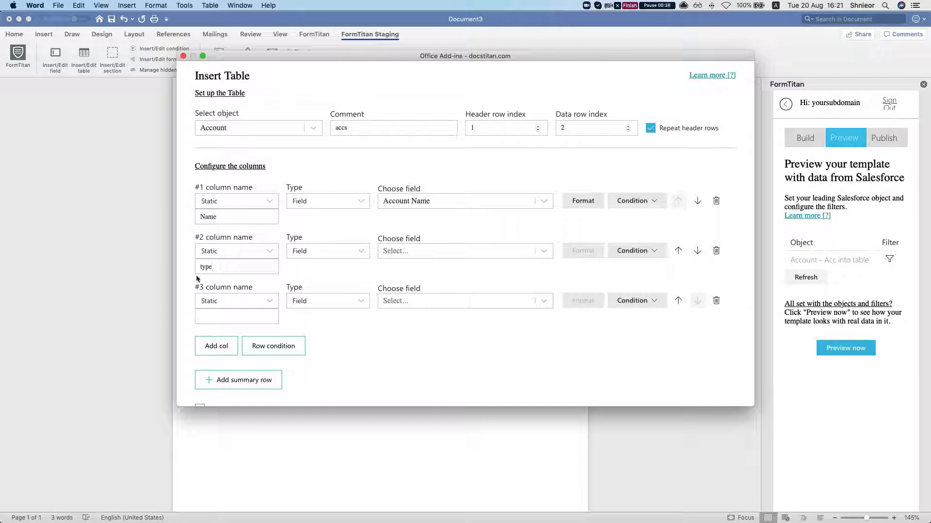
{"action": "left_click", "coordinate": [439, 253]}
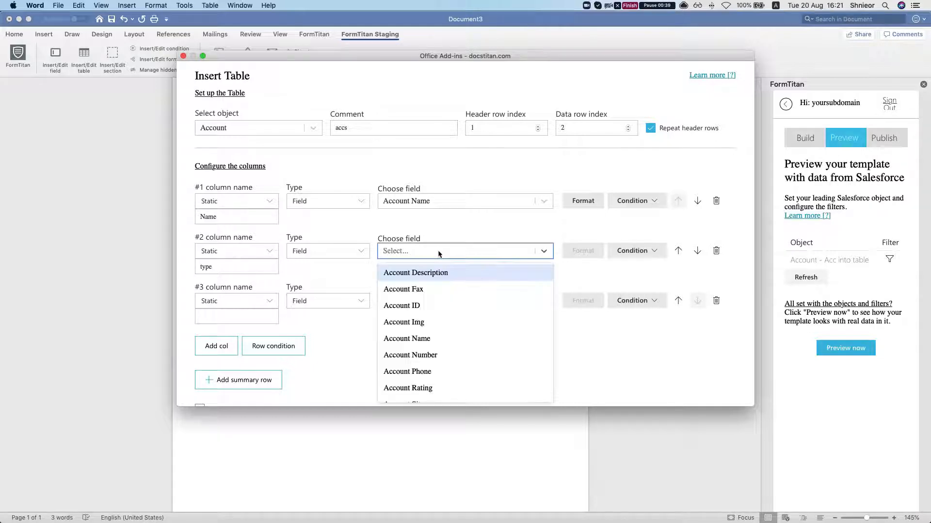
{"action": "type", "text": "ty"}
{"action": "key", "text": "Return"}
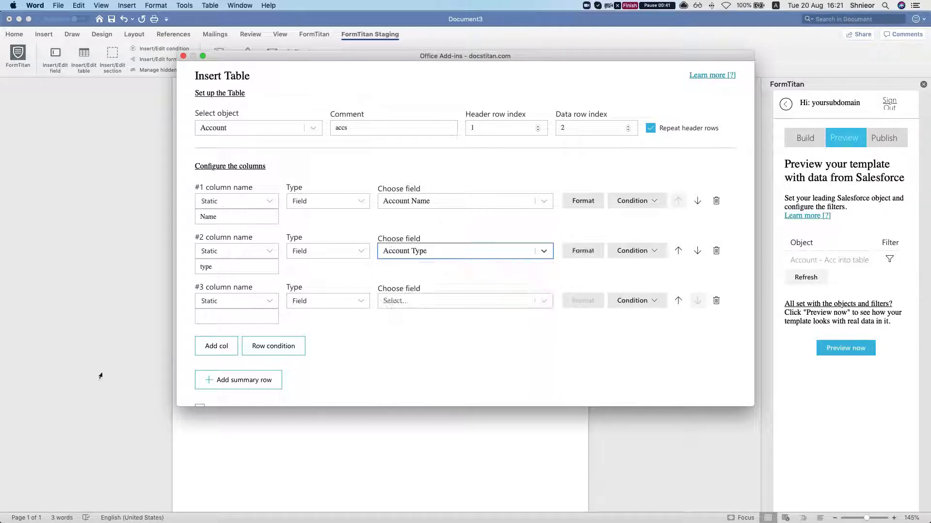
Name the third table column "Sla" and map it to the SLA field.
{"action": "left_click", "coordinate": [217, 321]}
{"action": "type", "text": "sla"}
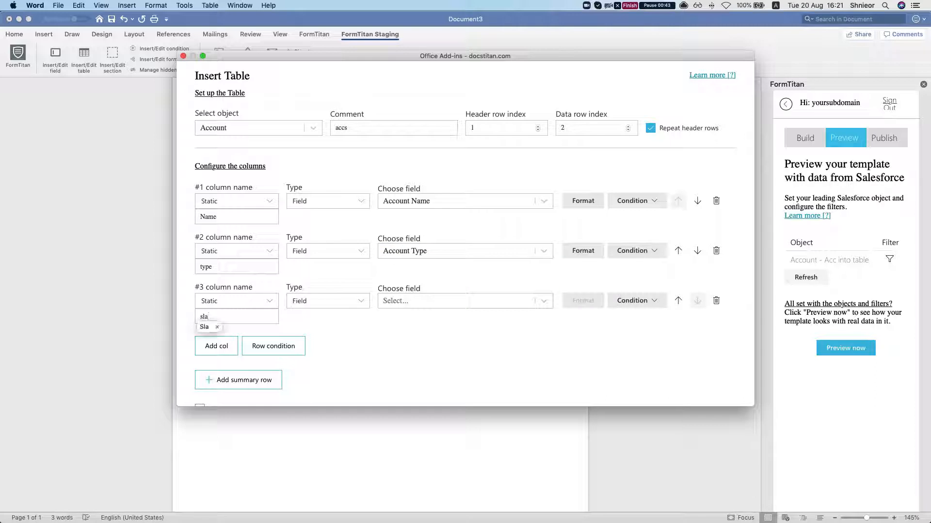
{"action": "left_click", "coordinate": [385, 305]}
{"action": "type", "text": "sla"}
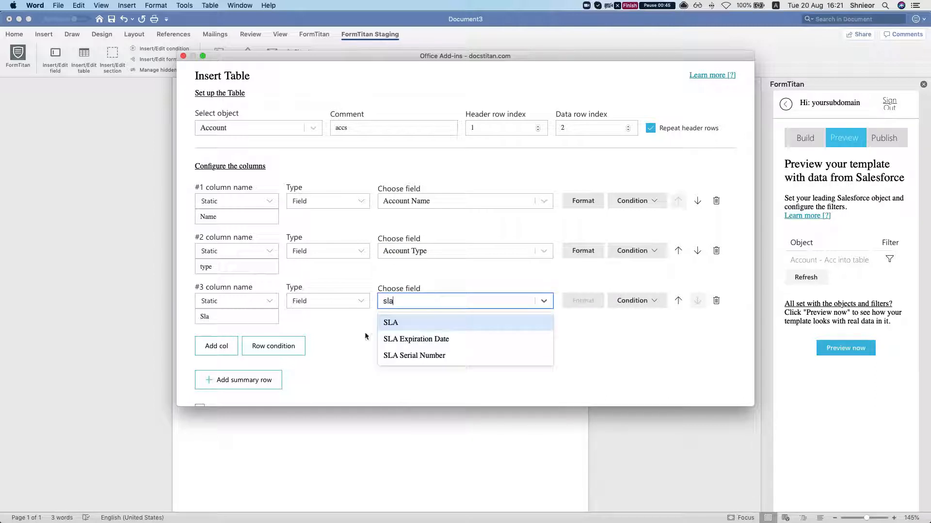
{"action": "left_click", "coordinate": [388, 322]}
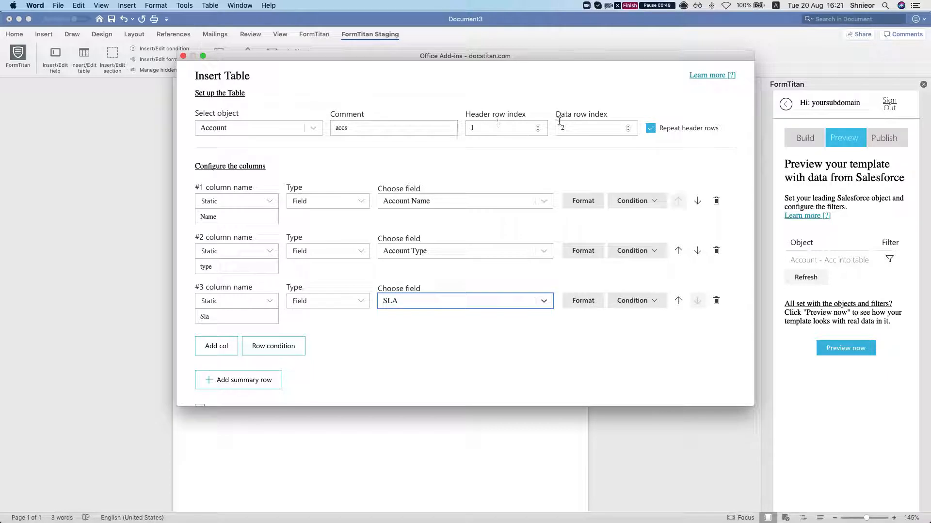
Add a summary row to the table setup, check the row indexes, and insert the table into the document.
{"action": "scroll", "coordinate": [328, 378], "scroll_direction": "down", "scroll_amount": 3}
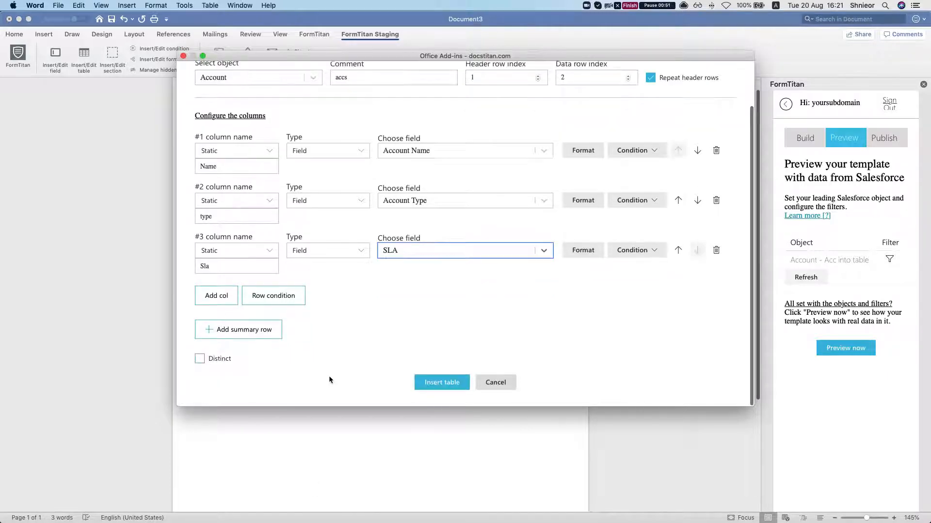
{"action": "left_click", "coordinate": [209, 331]}
{"action": "scroll", "coordinate": [339, 338], "scroll_direction": "down", "scroll_amount": 8}
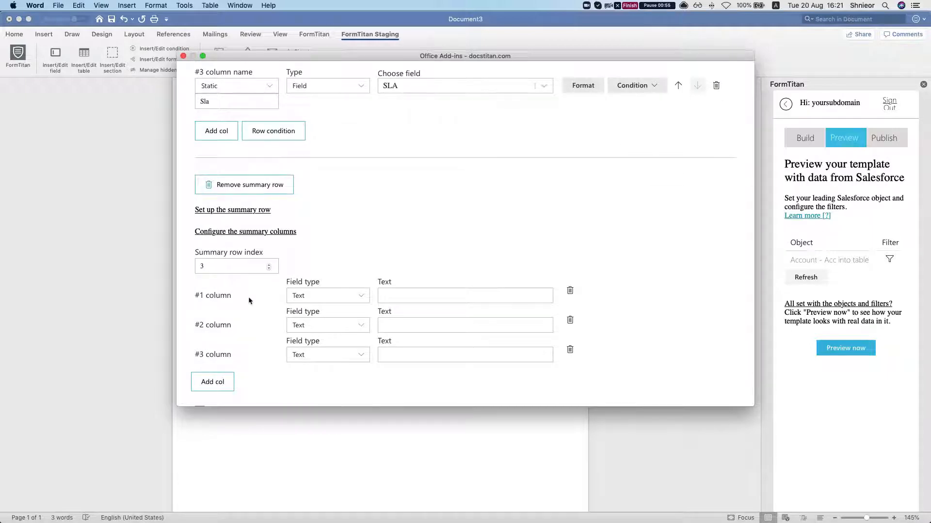
{"action": "scroll", "coordinate": [547, 199], "scroll_direction": "up", "scroll_amount": 10}
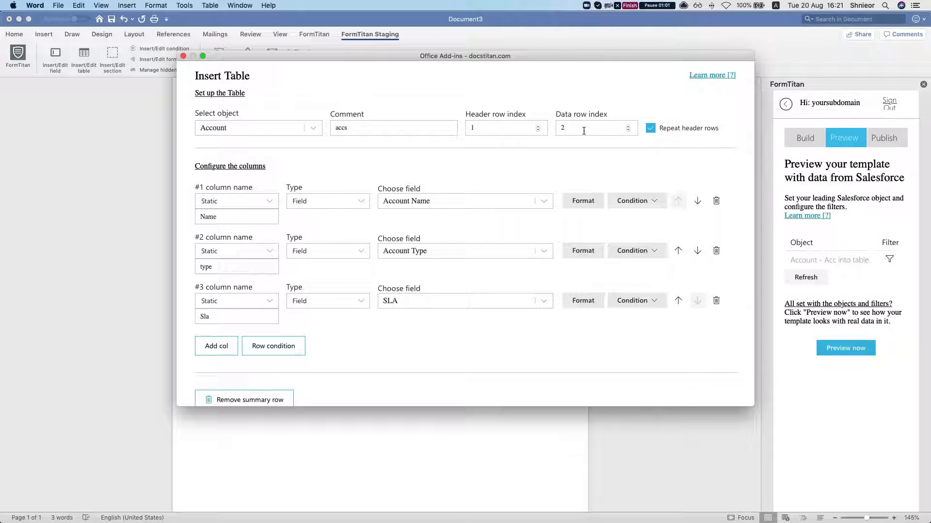
{"action": "scroll", "coordinate": [534, 160], "scroll_direction": "down", "scroll_amount": 10}
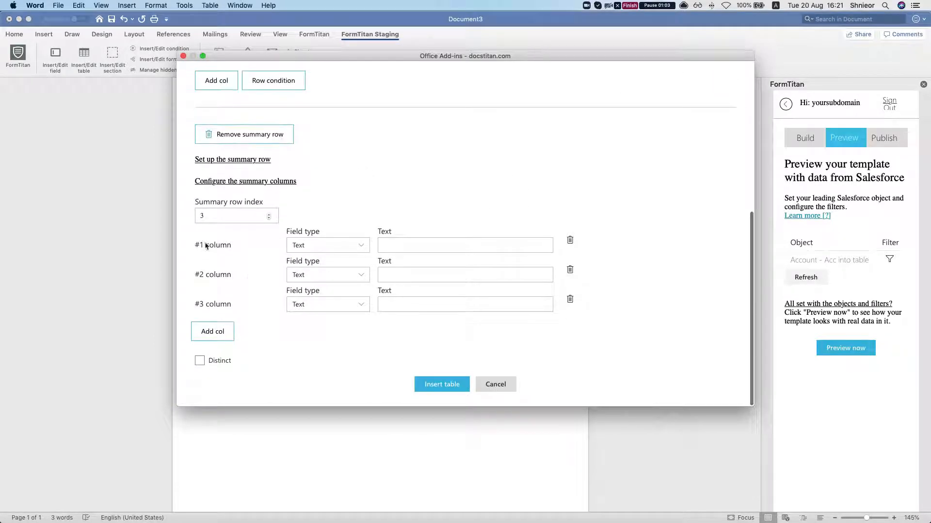
{"action": "scroll", "coordinate": [283, 232], "scroll_direction": "up", "scroll_amount": 2}
{"action": "scroll", "coordinate": [300, 242], "scroll_direction": "down", "scroll_amount": 3}
{"action": "left_click", "coordinate": [456, 388]}
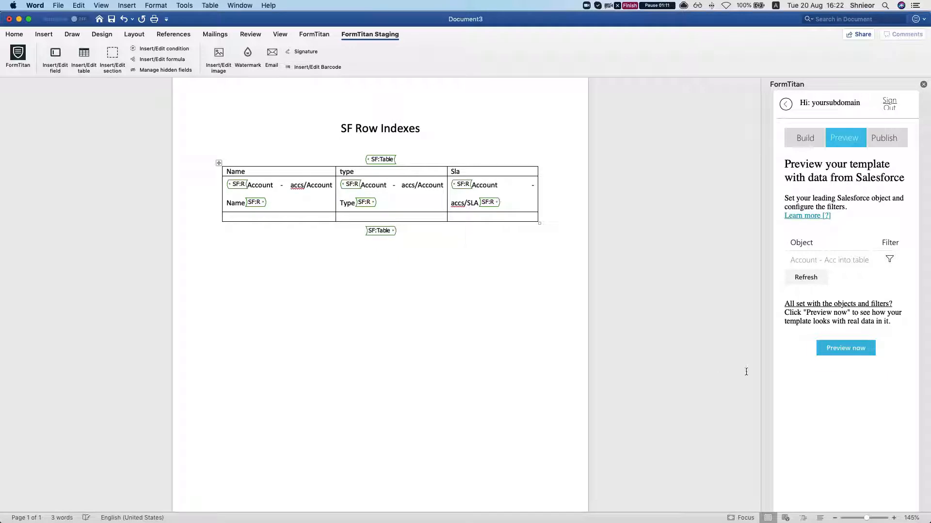
Preview the template with Salesforce data, look through the generated account table down to its last row, and close the preview.
{"action": "left_click", "coordinate": [852, 347]}
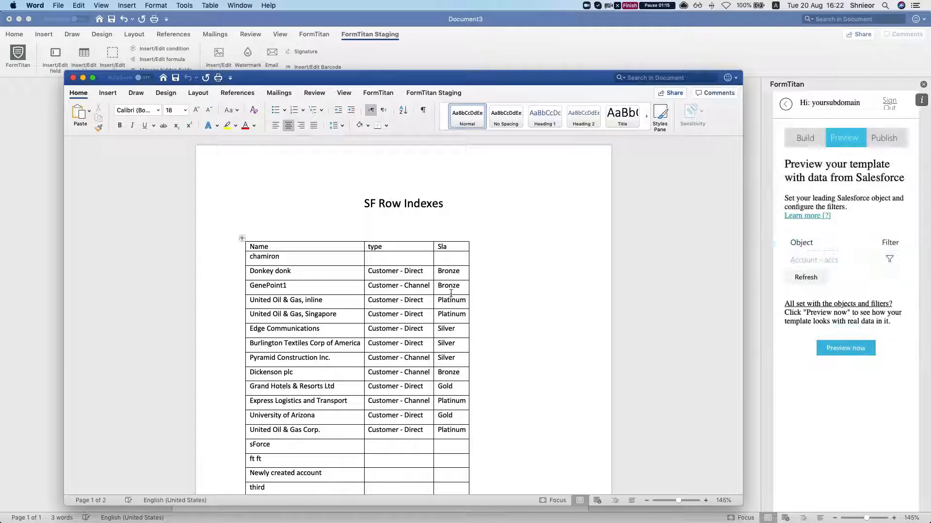
{"action": "scroll", "coordinate": [419, 320], "scroll_direction": "down", "scroll_amount": 5}
{"action": "scroll", "coordinate": [420, 320], "scroll_direction": "down", "scroll_amount": 10}
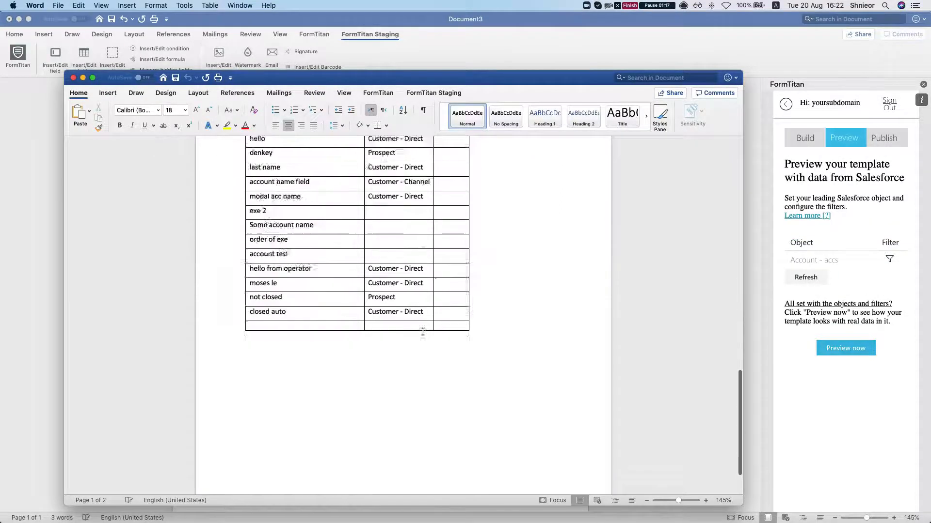
{"action": "scroll", "coordinate": [430, 338], "scroll_direction": "up", "scroll_amount": 15}
{"action": "scroll", "coordinate": [247, 259], "scroll_direction": "down", "scroll_amount": 2}
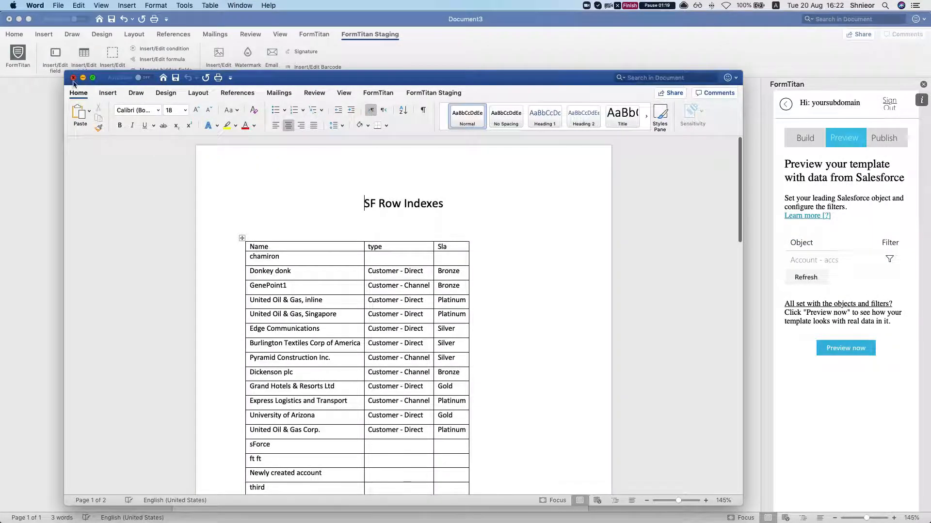
{"action": "left_click", "coordinate": [73, 78]}
Insert a blank row above the table's header row.
{"action": "right_click", "coordinate": [478, 168]}
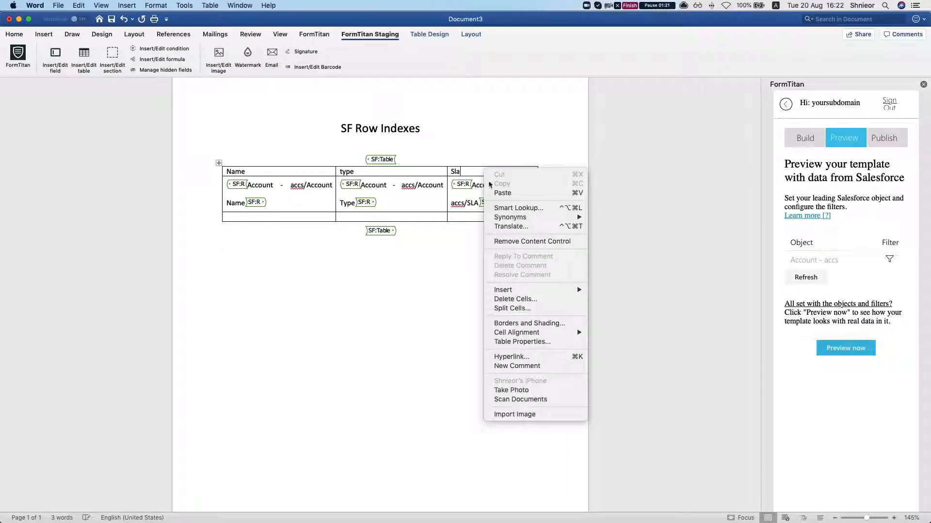
{"action": "mouse_move", "coordinate": [562, 290]}
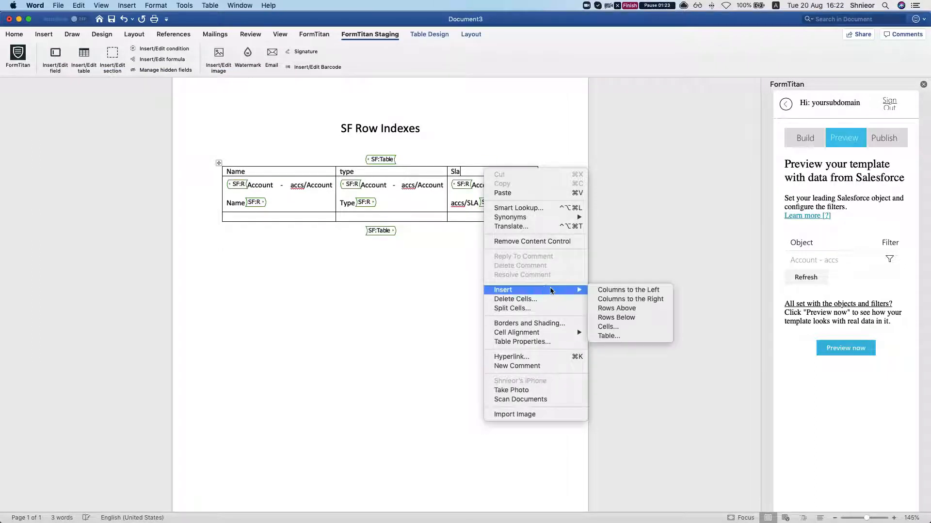
{"action": "left_click", "coordinate": [647, 312]}
Insert a blank row below the summary row at the end of the table.
{"action": "left_click", "coordinate": [503, 227]}
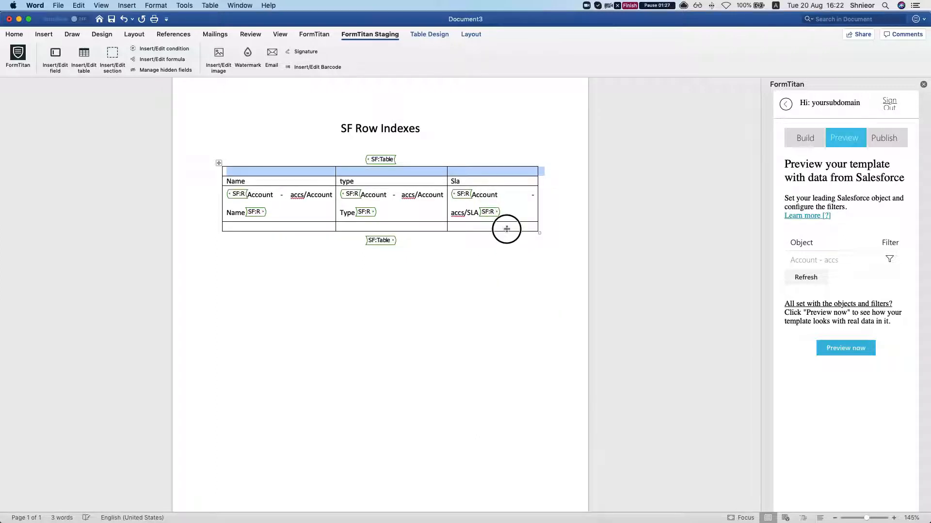
{"action": "right_click", "coordinate": [502, 227]}
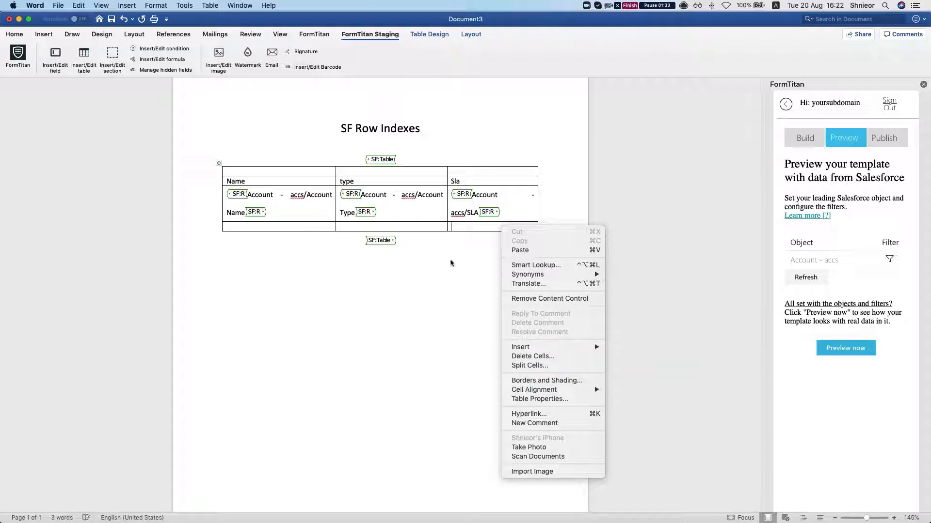
{"action": "mouse_move", "coordinate": [589, 348]}
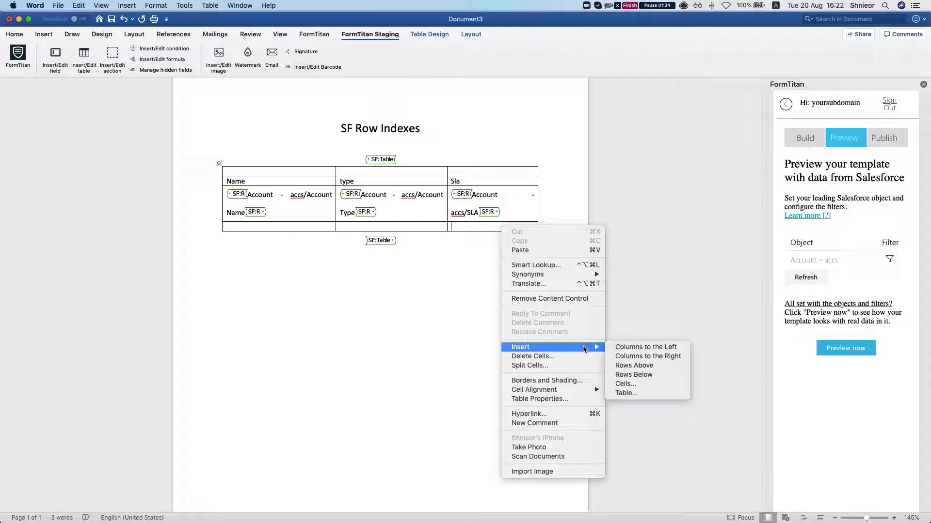
{"action": "left_click", "coordinate": [652, 375]}
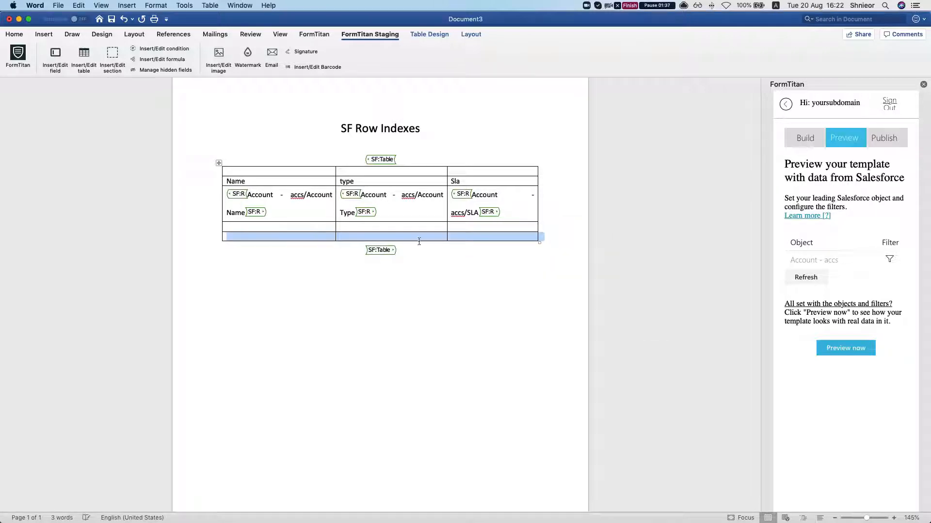
{"action": "left_click", "coordinate": [304, 236]}
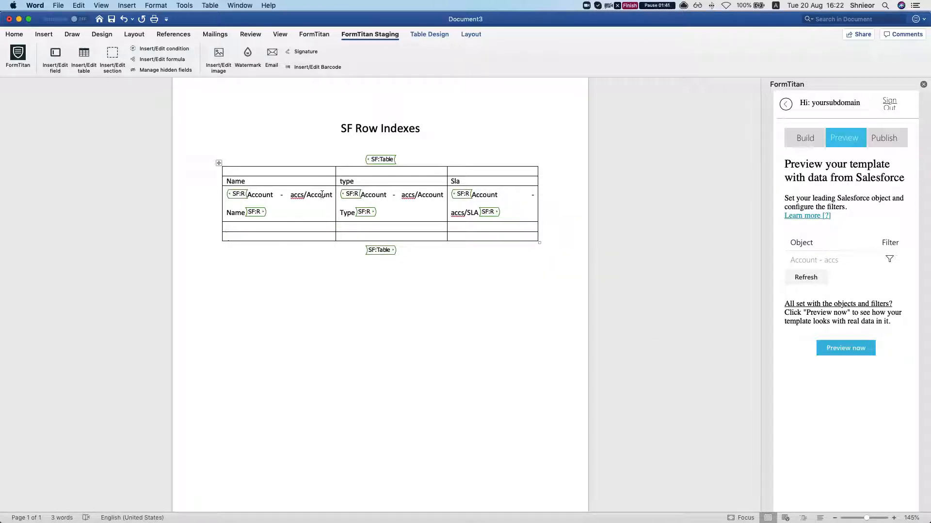
Merge the cells of the blank first row and enter "Custom header row" in it.
{"action": "left_click_drag", "start_coordinate": [313, 171], "coordinate": [473, 168]}
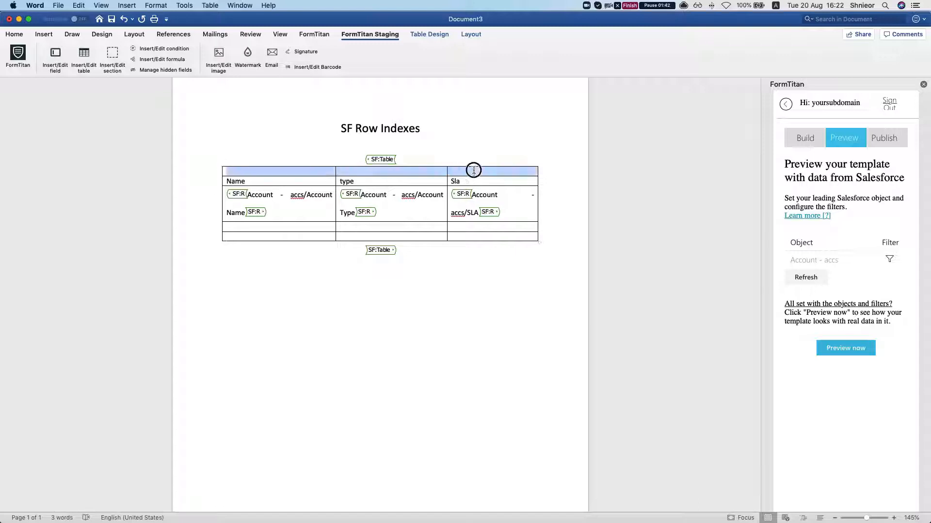
{"action": "right_click", "coordinate": [390, 173]}
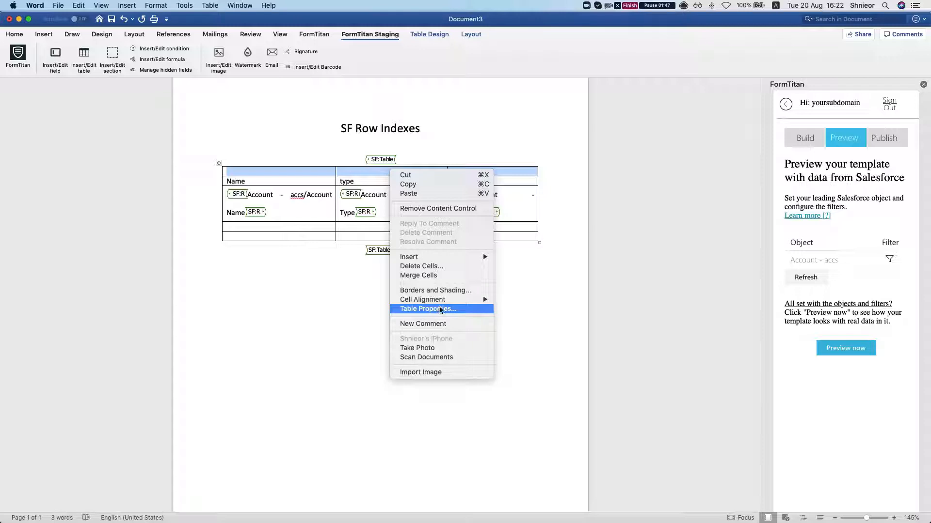
{"action": "left_click", "coordinate": [439, 275]}
{"action": "left_click", "coordinate": [362, 172]}
{"action": "type", "text": "custom header row"}
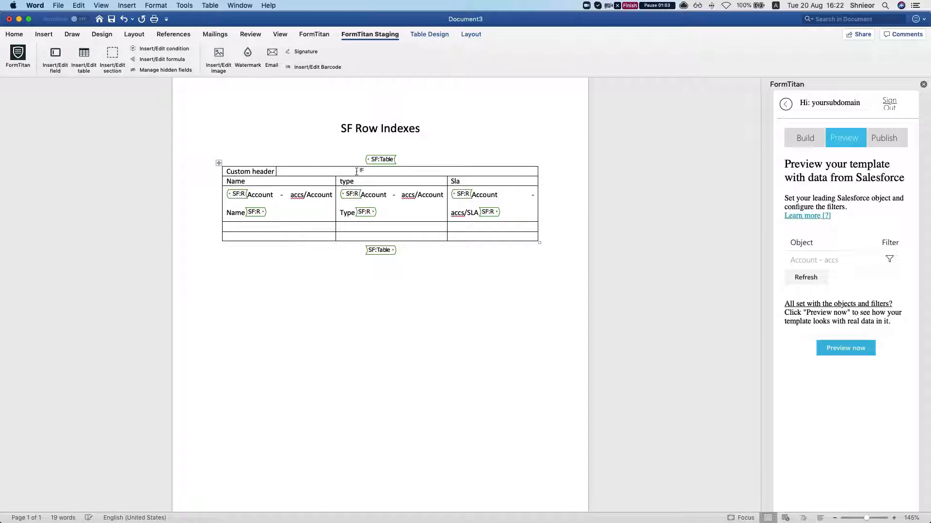
Merge the cells of the blank last row and enter "Custom footer row" in it.
{"action": "left_click", "coordinate": [305, 234]}
{"action": "left_click_drag", "start_coordinate": [312, 234], "coordinate": [445, 235]}
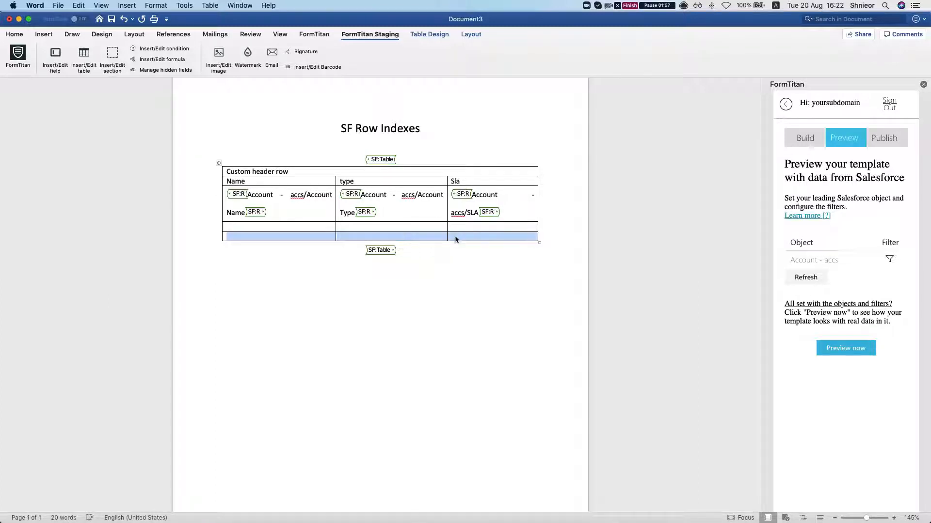
{"action": "right_click", "coordinate": [454, 236]}
{"action": "left_click", "coordinate": [532, 342]}
{"action": "left_click", "coordinate": [356, 237]}
{"action": "type", "text": "custo"}
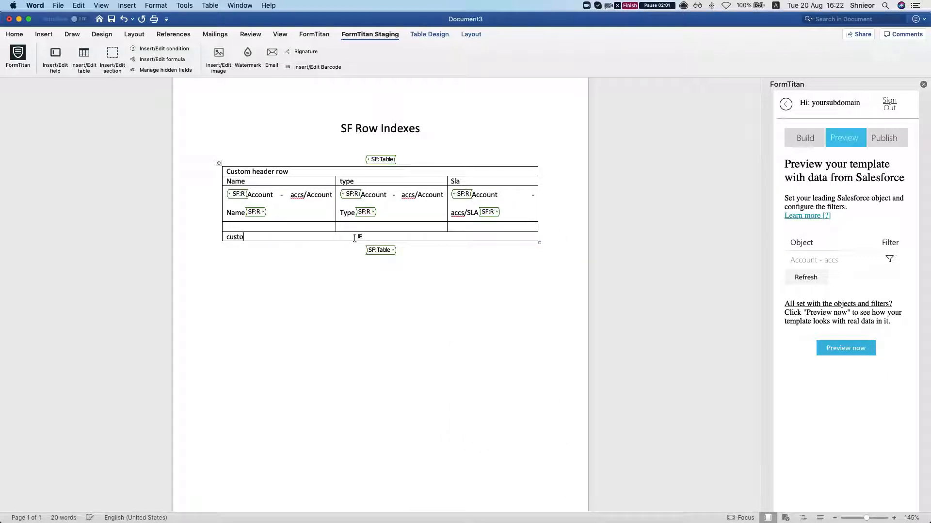
{"action": "type", "text": "m footer row"}
{"action": "left_click", "coordinate": [333, 337]}
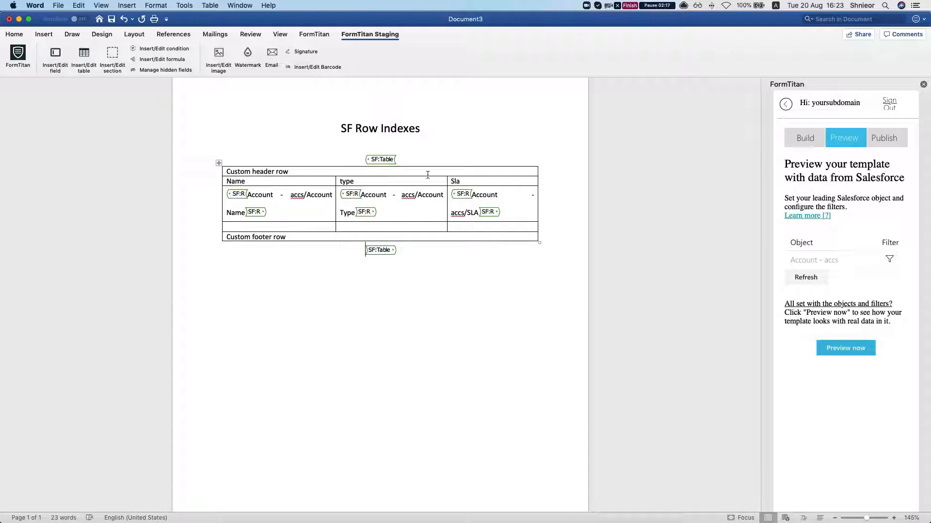
In the FormTitan settings of the existing account table, set the header row index to 2 and the data row index to 3.
{"action": "left_click", "coordinate": [421, 150]}
{"action": "right_click", "coordinate": [411, 165]}
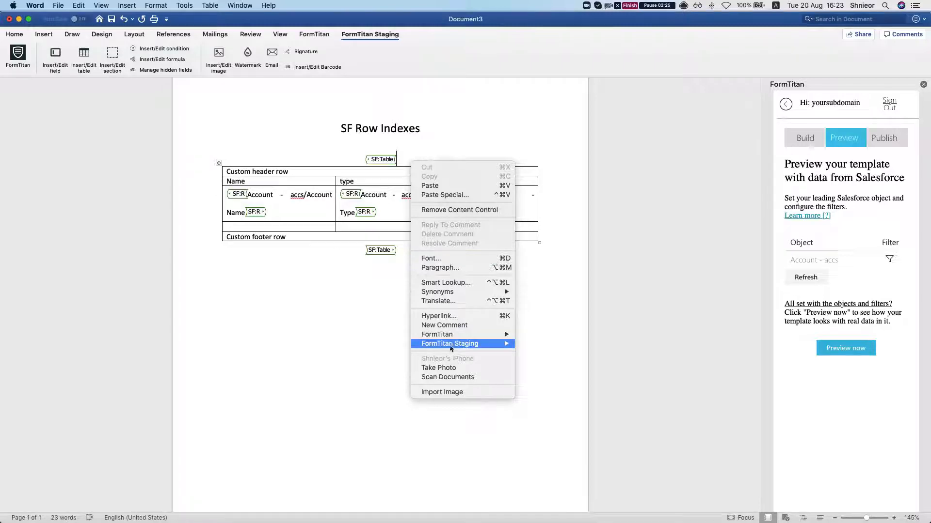
{"action": "mouse_move", "coordinate": [455, 345]}
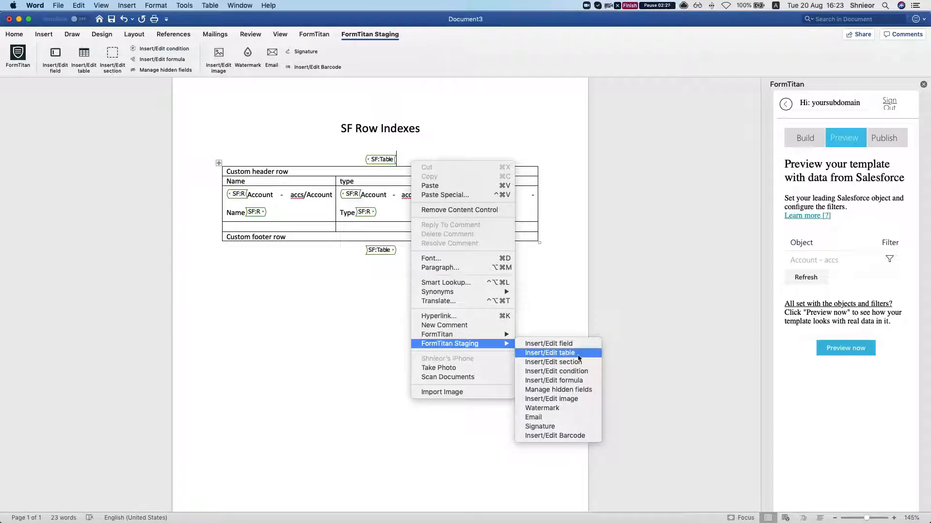
{"action": "left_click", "coordinate": [577, 357]}
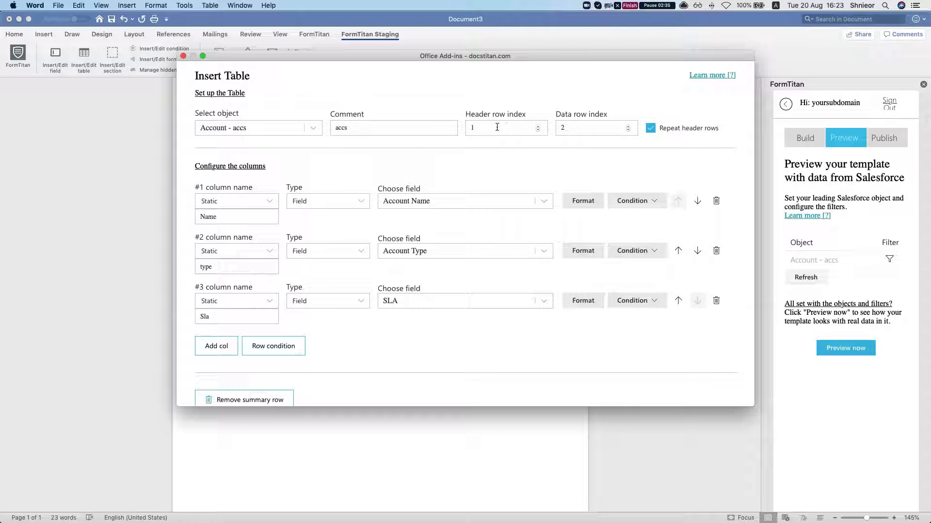
{"action": "scroll", "coordinate": [416, 284], "scroll_direction": "down", "scroll_amount": 5}
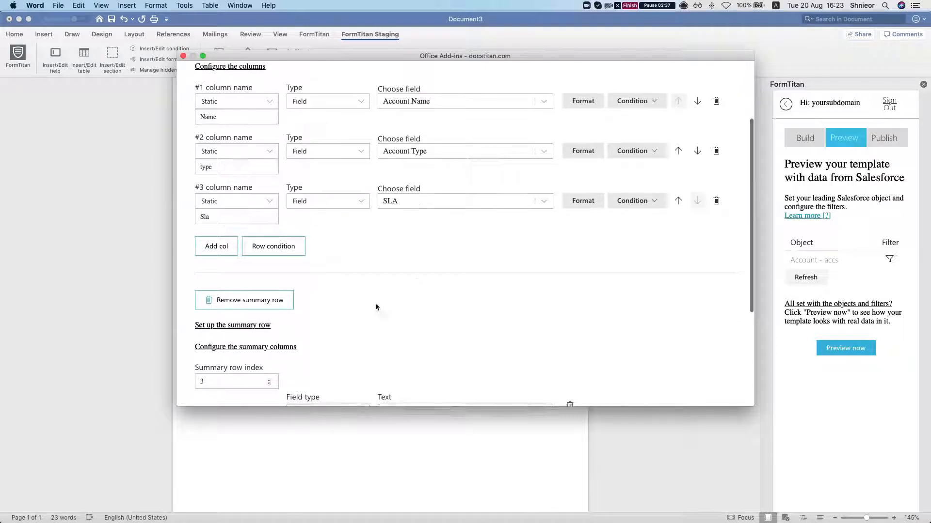
{"action": "scroll", "coordinate": [324, 290], "scroll_direction": "up", "scroll_amount": 5}
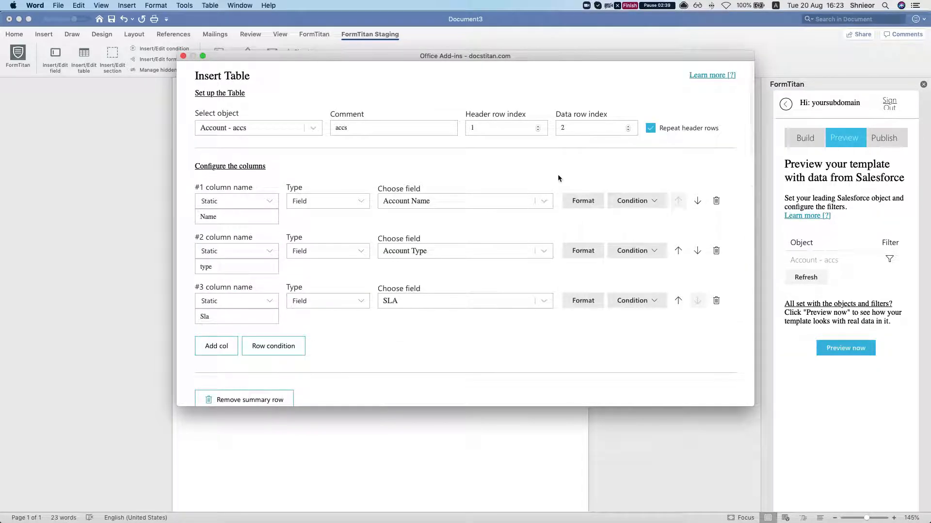
{"action": "double_click", "coordinate": [503, 127]}
{"action": "scroll", "coordinate": [462, 271], "scroll_direction": "down", "scroll_amount": 1}
{"action": "scroll", "coordinate": [462, 271], "scroll_direction": "up", "scroll_amount": 1}
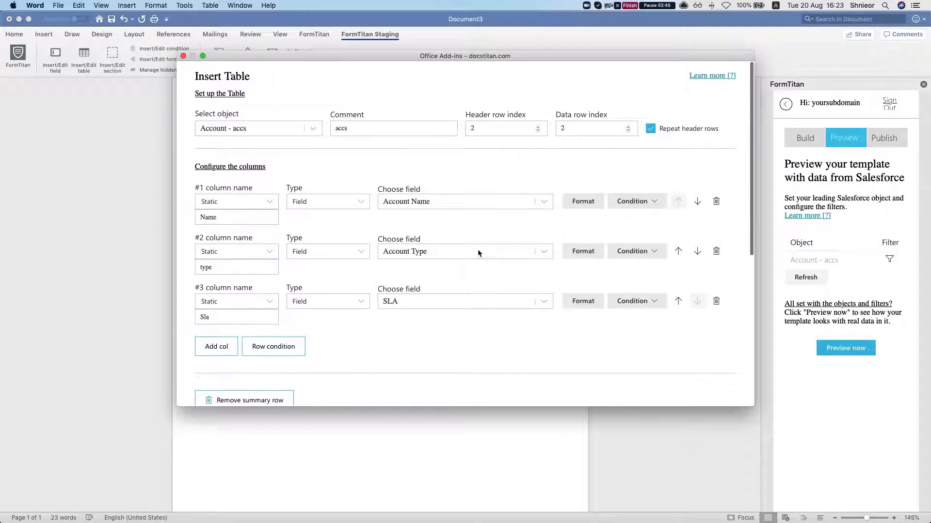
{"action": "left_click", "coordinate": [593, 126]}
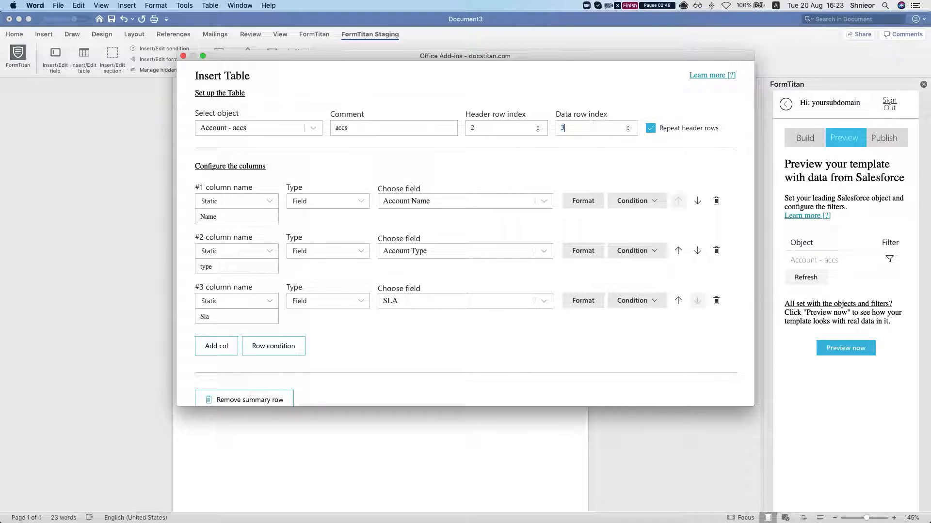
Set the summary row index to 4, fill its three columns with "sdfsdf", "sdfsdf" and "Sdsdfdsfdsf", and apply the table settings.
{"action": "scroll", "coordinate": [543, 166], "scroll_direction": "down", "scroll_amount": 5}
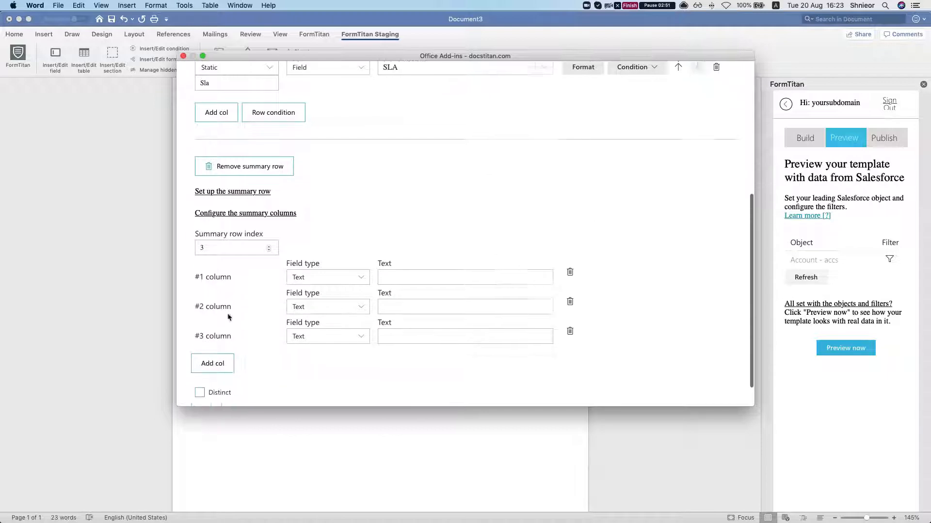
{"action": "type", "text": "4"}
{"action": "type", "text": "sdfsdf"}
{"action": "left_click", "coordinate": [423, 305]}
{"action": "type", "text": "sdfsdf"}
{"action": "left_click", "coordinate": [418, 338]}
{"action": "type", "text": "sdsdfdsfdsf"}
{"action": "scroll", "coordinate": [369, 366], "scroll_direction": "down", "scroll_amount": 2}
{"action": "left_click", "coordinate": [441, 377]}
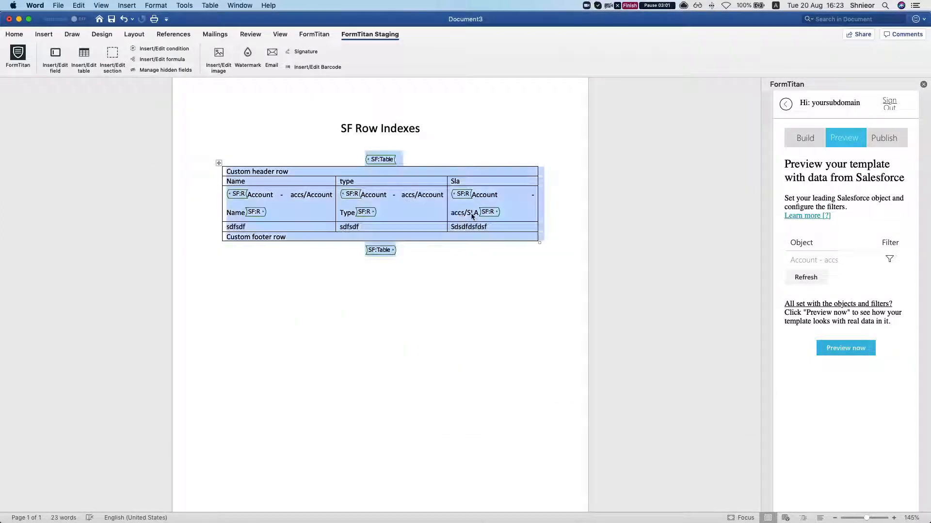
Preview the template with Salesforce data and examine the custom header row on both pages.
{"action": "left_click", "coordinate": [471, 216]}
{"action": "left_click", "coordinate": [867, 348]}
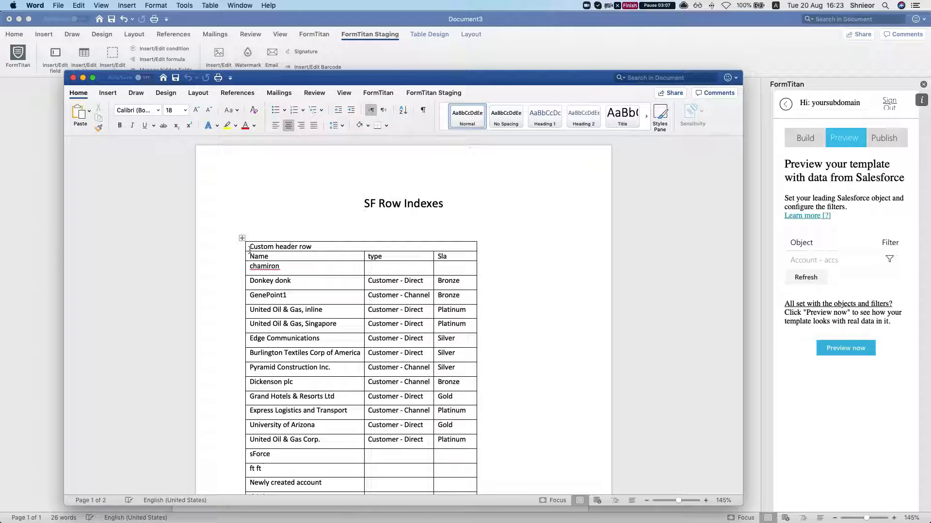
{"action": "left_click_drag", "start_coordinate": [253, 247], "coordinate": [322, 245]}
{"action": "scroll", "coordinate": [308, 264], "scroll_direction": "down", "scroll_amount": 10}
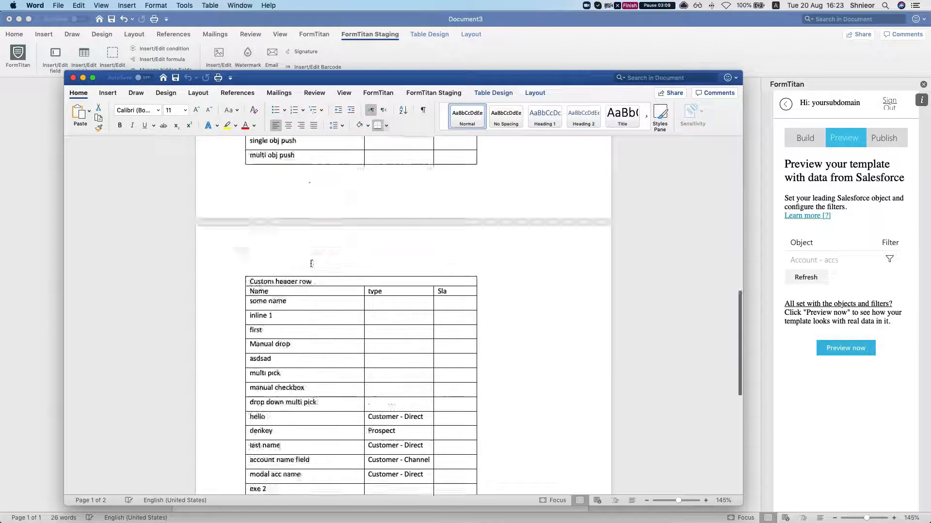
{"action": "scroll", "coordinate": [310, 264], "scroll_direction": "up", "scroll_amount": 5}
{"action": "scroll", "coordinate": [276, 258], "scroll_direction": "down", "scroll_amount": 2}
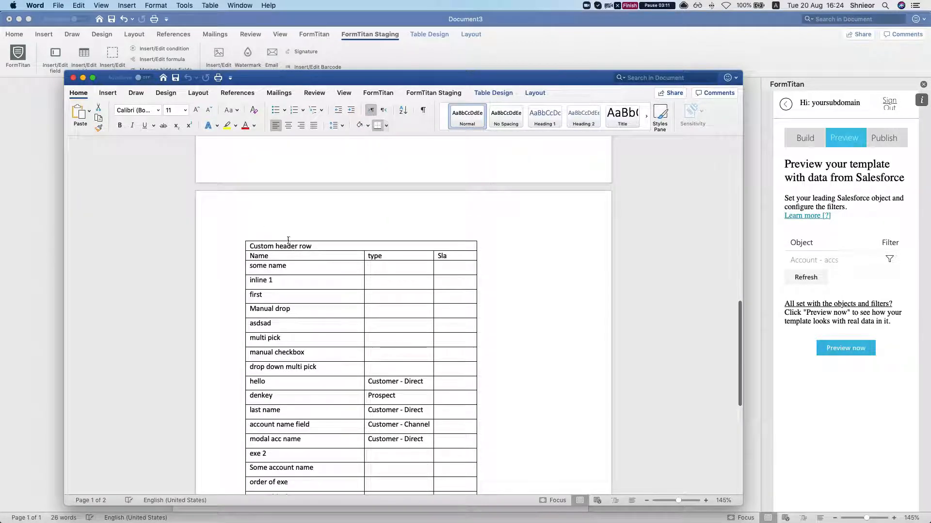
{"action": "scroll", "coordinate": [277, 257], "scroll_direction": "down", "scroll_amount": 10}
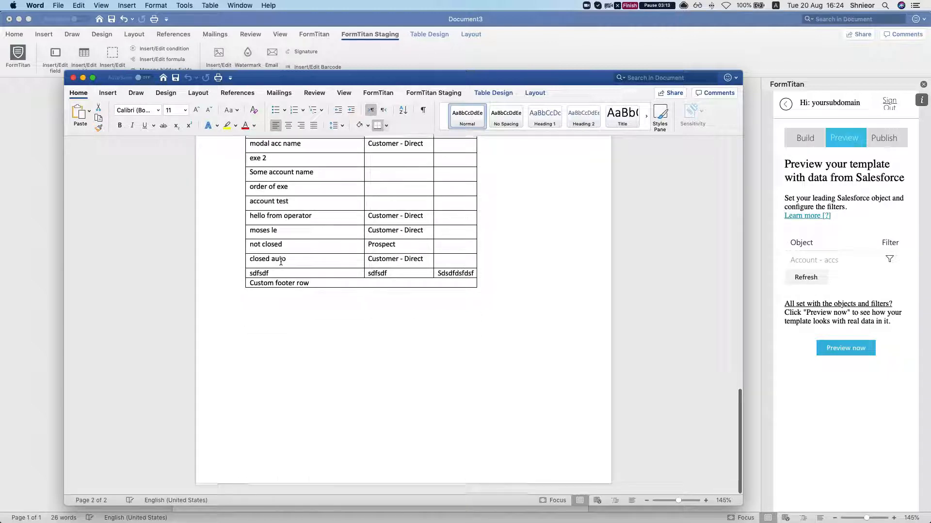
Check the custom footer row and the repeated header in the preview, and close the preview document.
{"action": "left_click_drag", "start_coordinate": [250, 285], "coordinate": [309, 284]}
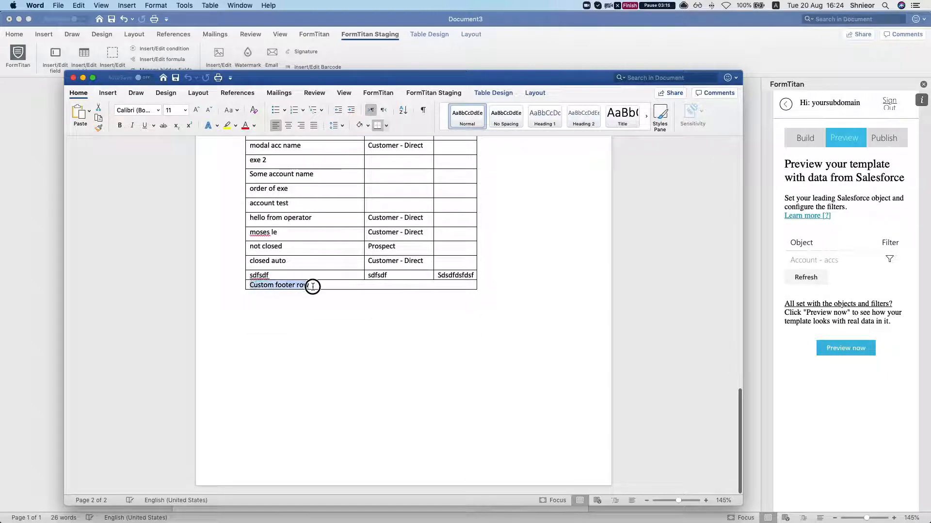
{"action": "scroll", "coordinate": [322, 291], "scroll_direction": "up", "scroll_amount": 2}
{"action": "scroll", "coordinate": [323, 289], "scroll_direction": "up", "scroll_amount": 15}
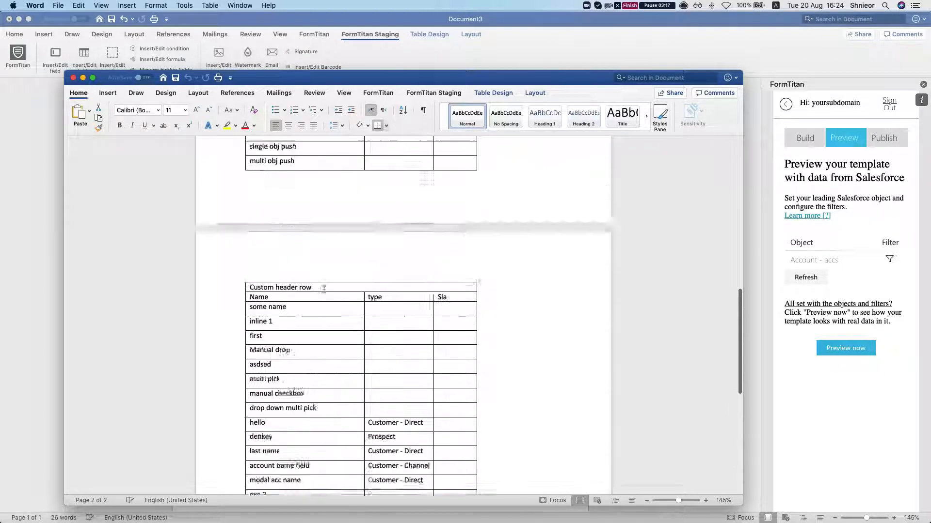
{"action": "scroll", "coordinate": [324, 289], "scroll_direction": "down", "scroll_amount": 20}
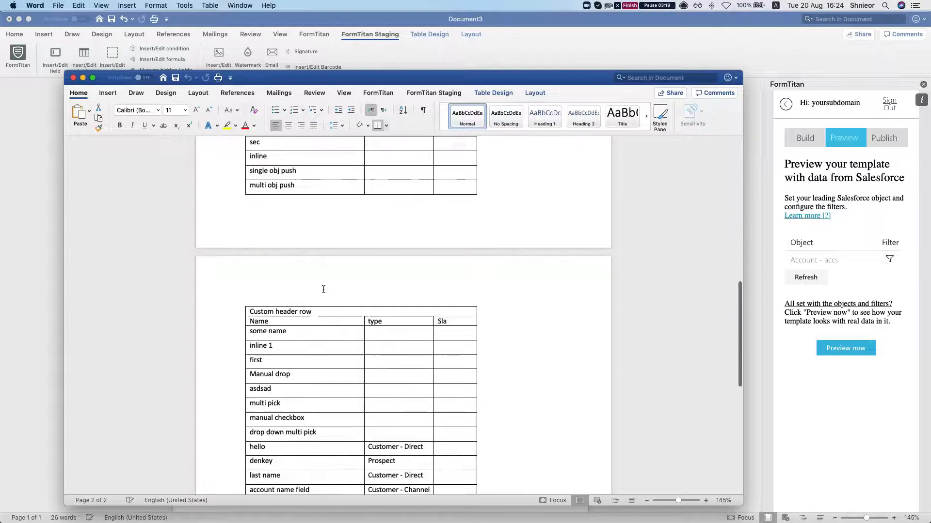
{"action": "scroll", "coordinate": [203, 252], "scroll_direction": "up", "scroll_amount": 10}
{"action": "scroll", "coordinate": [203, 252], "scroll_direction": "up", "scroll_amount": 3}
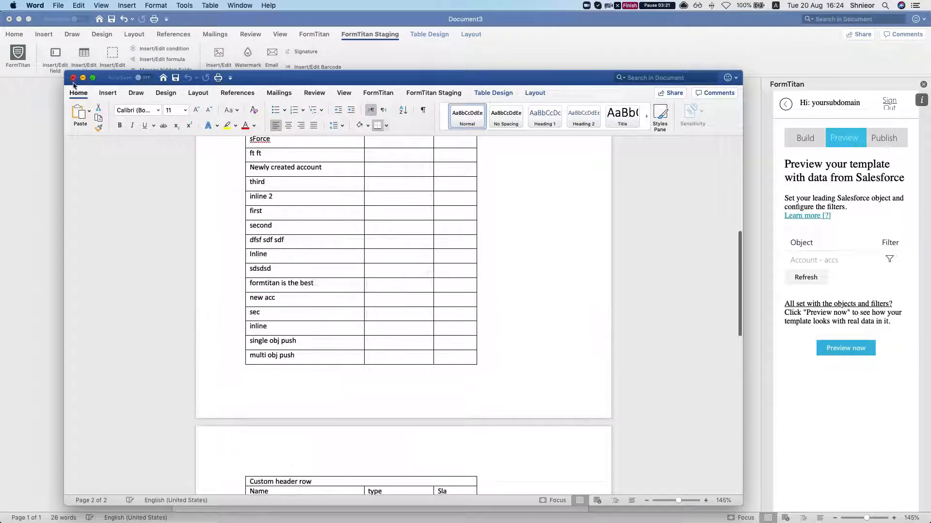
{"action": "left_click", "coordinate": [73, 78]}
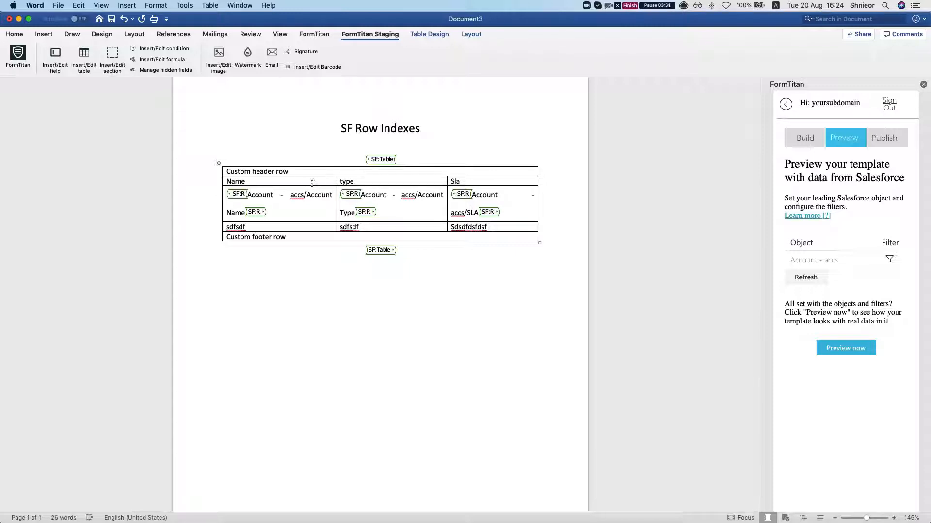
{"action": "scroll", "coordinate": [474, 183], "scroll_direction": "up", "scroll_amount": 1}
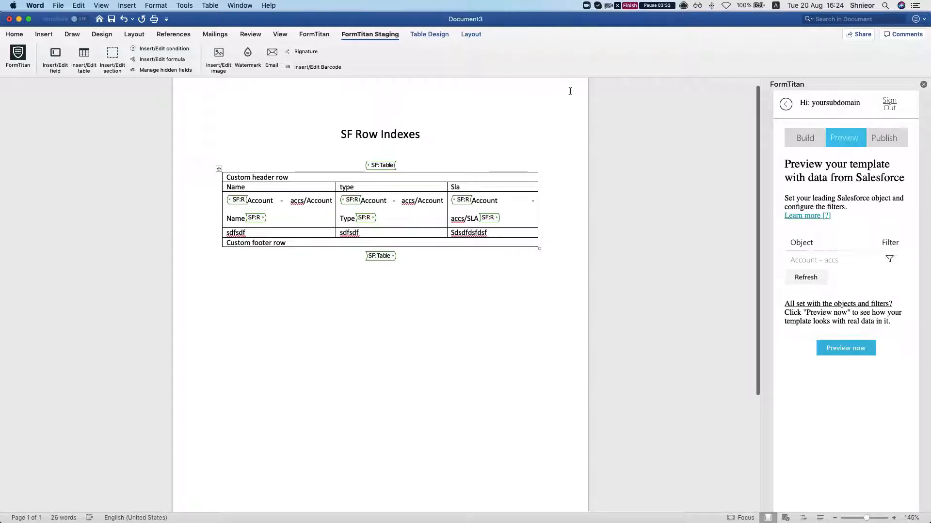